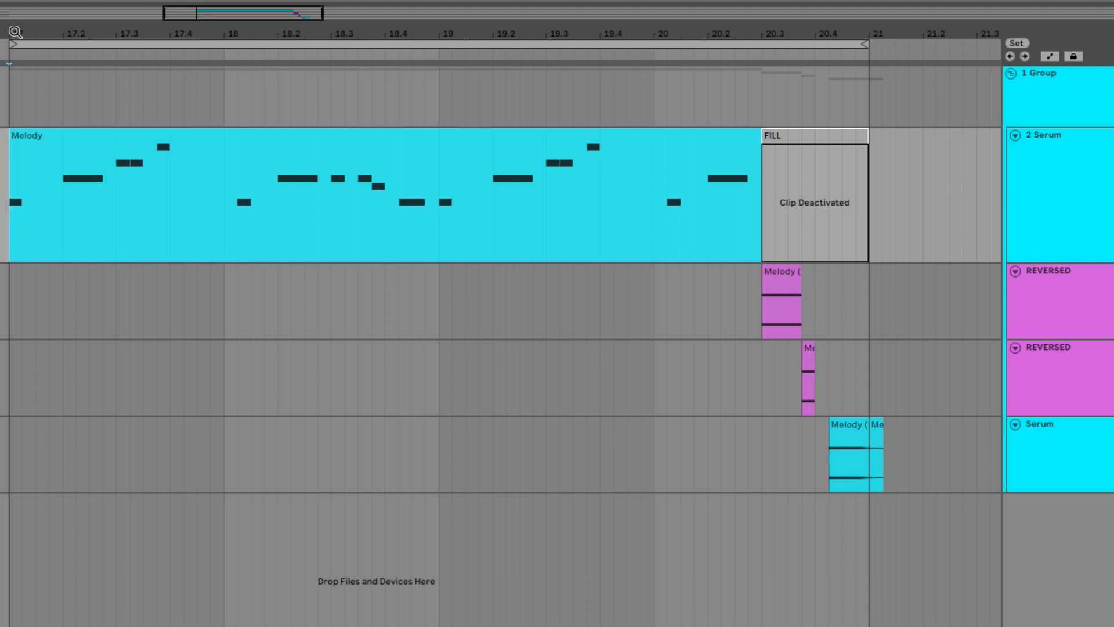
Play the arrangement from bar 17, and again from the fill at 20.3 on the first REVERSED track
key(space)
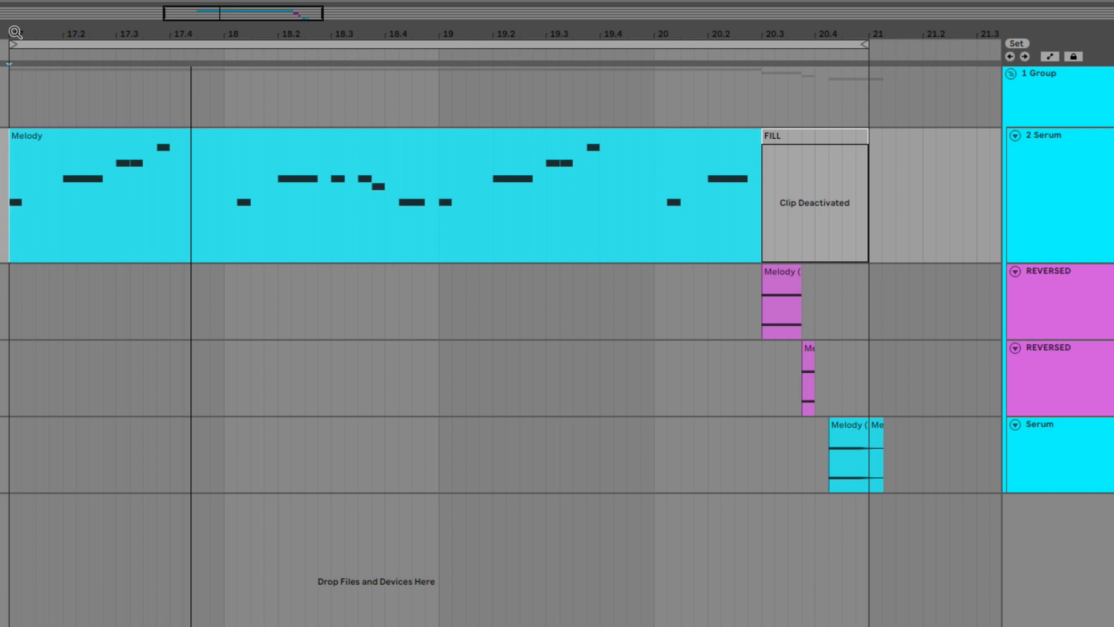
click(760, 320)
key(space)
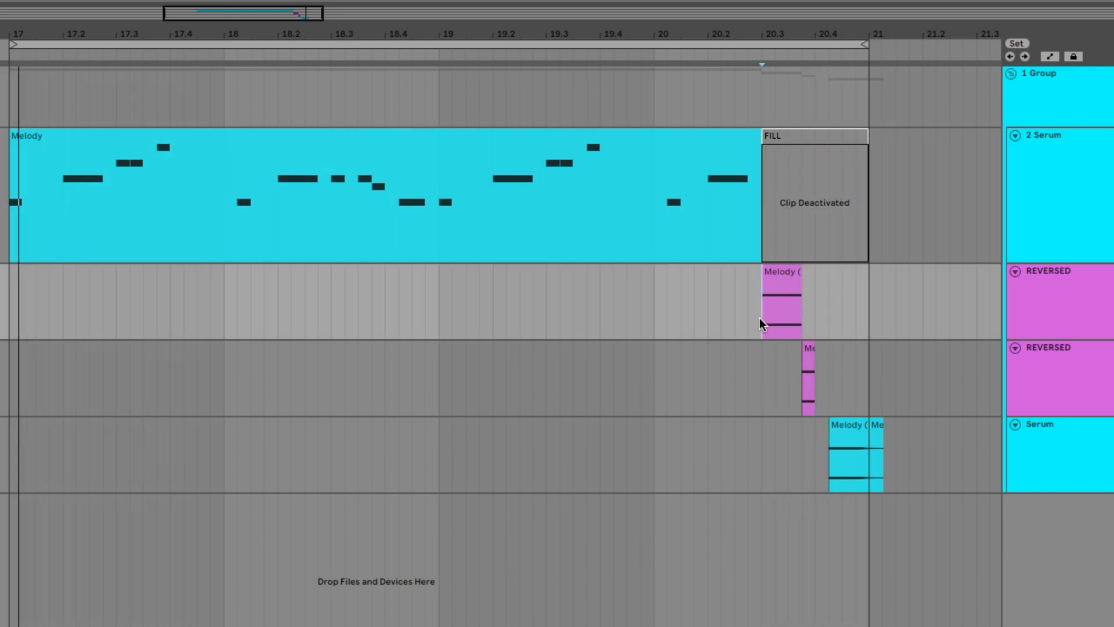
key(space)
key(space)
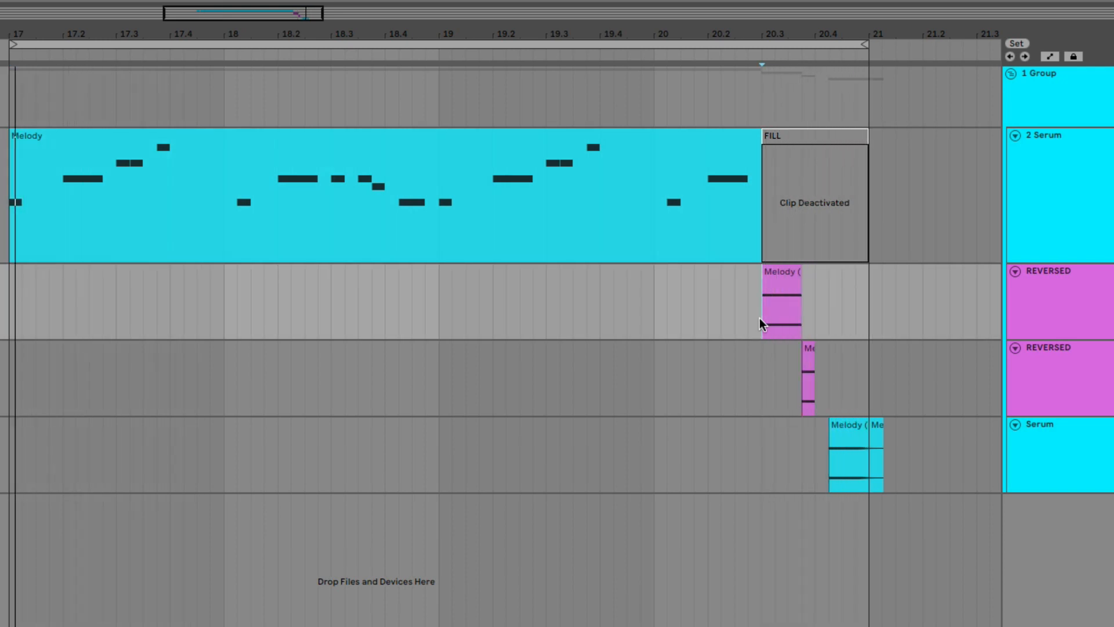
key(space)
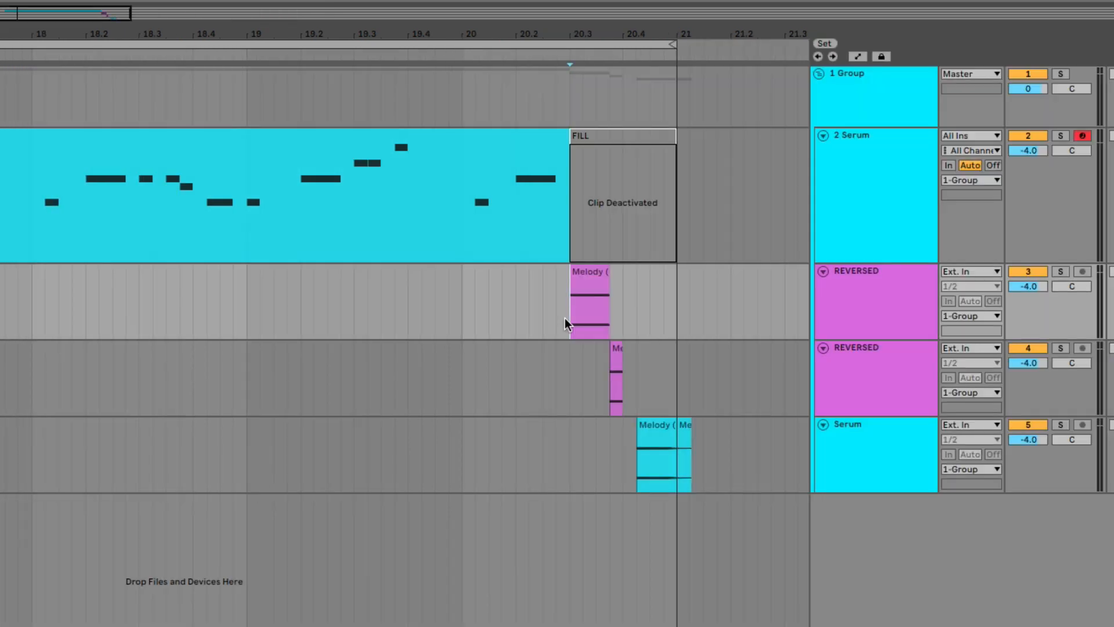
Activate the FILL clip, solo the 2 Serum track and play it from bar 19 to audition the original fill
click(604, 140)
key(0)
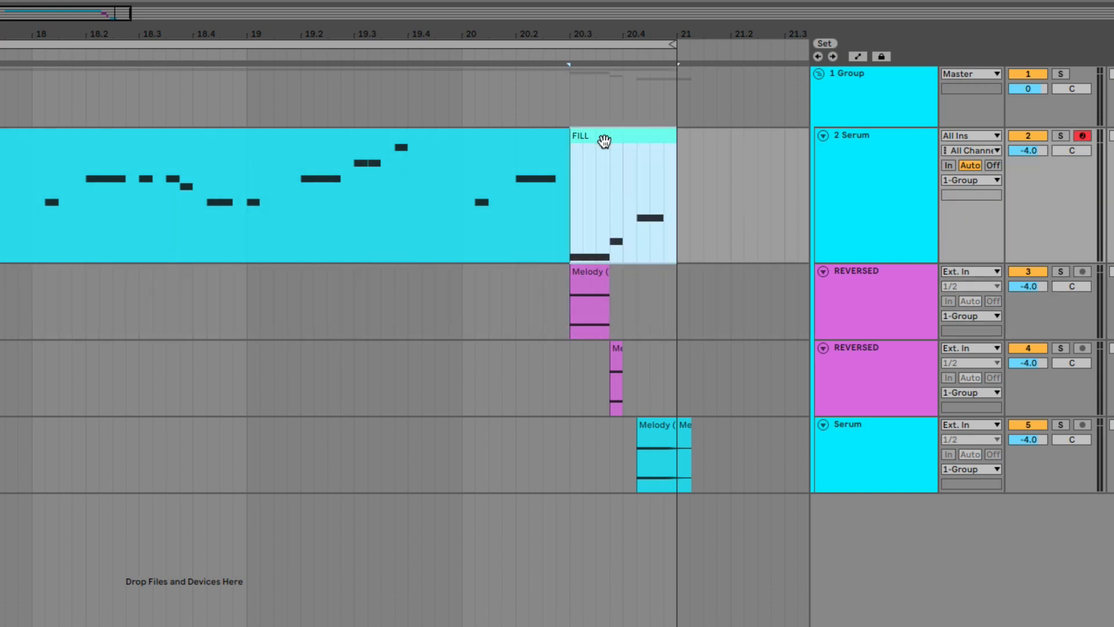
click(1061, 136)
click(251, 295)
key(space)
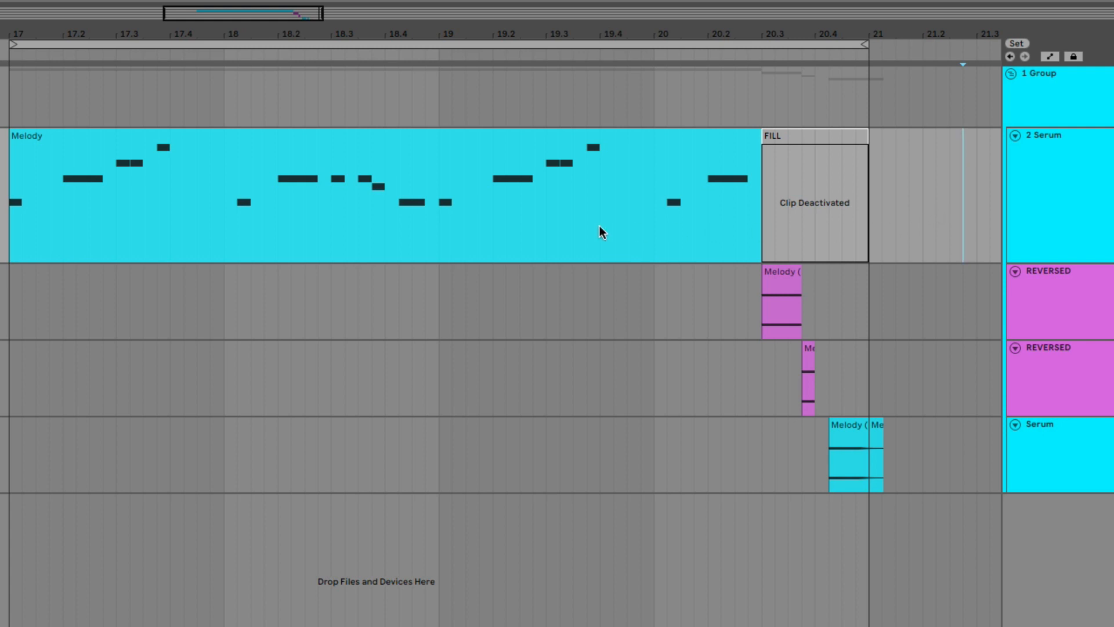
Try to duplicate the Melody clip's section from bar 17 to 19 over the following two bars
drag(459, 235, 13, 233)
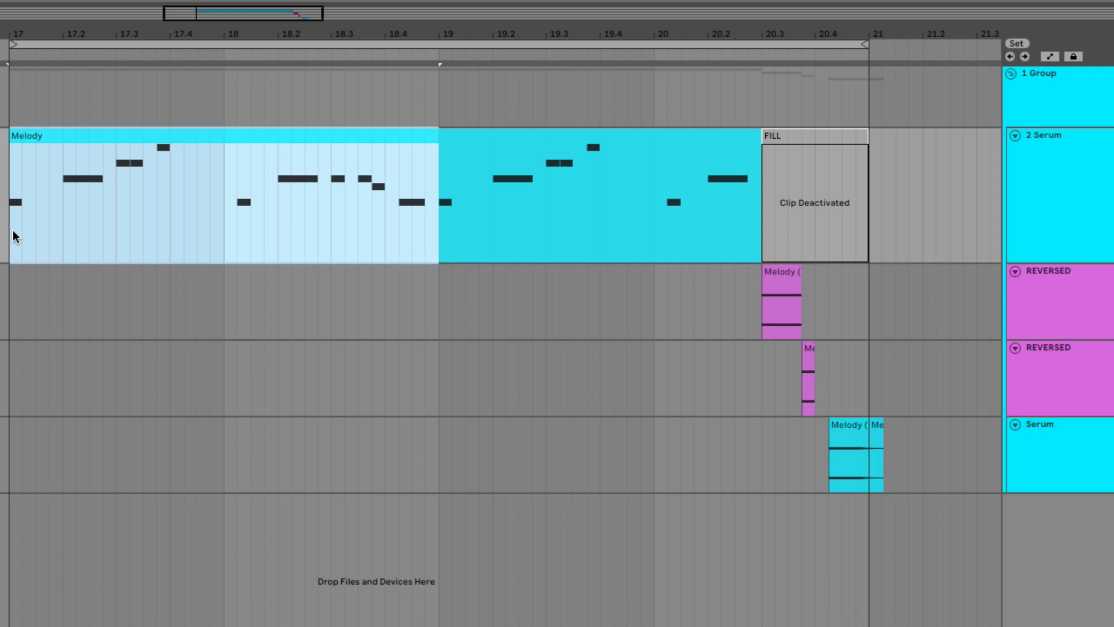
key(ctrl+d)
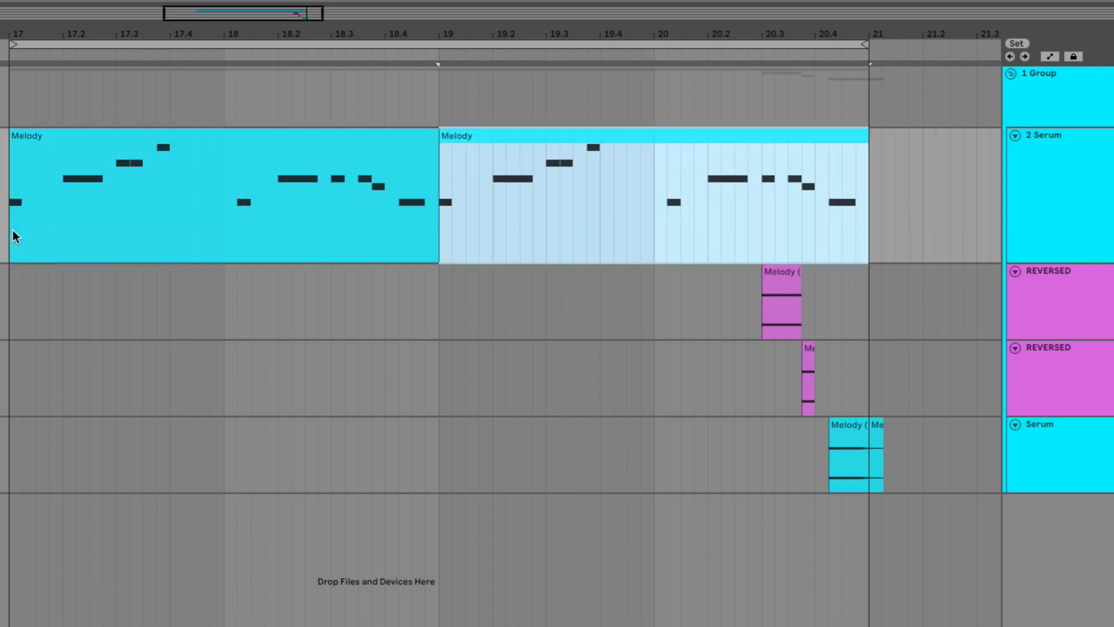
key(ctrl+z)
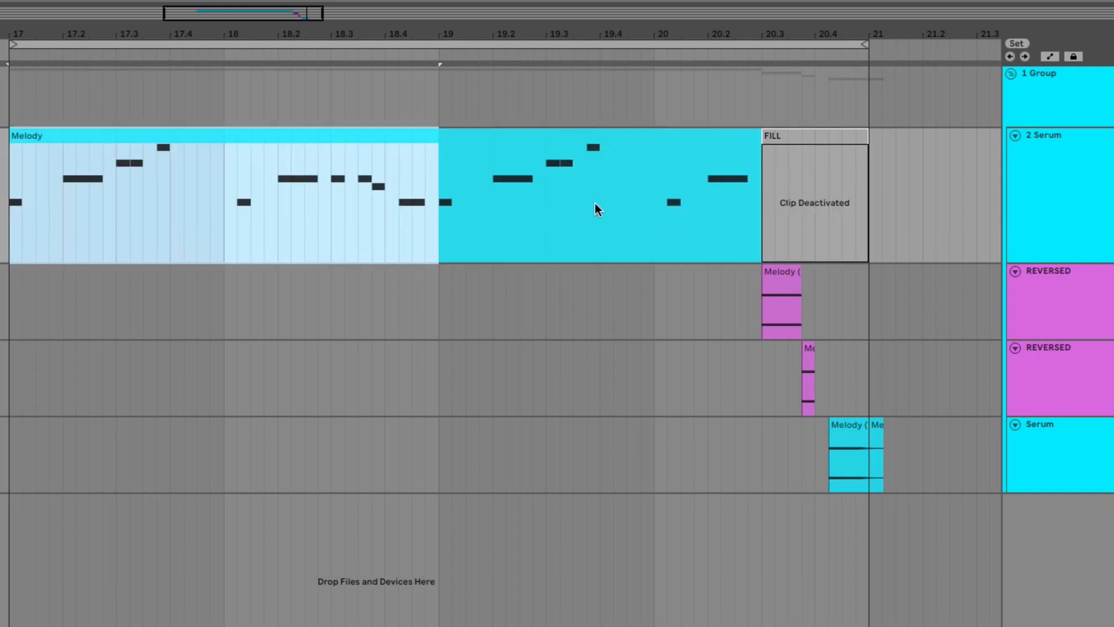
Activate the FILL clip on the 2 Serum track and place the insert mark at bar 20 on the first REVERSED track
click(796, 145)
key(0)
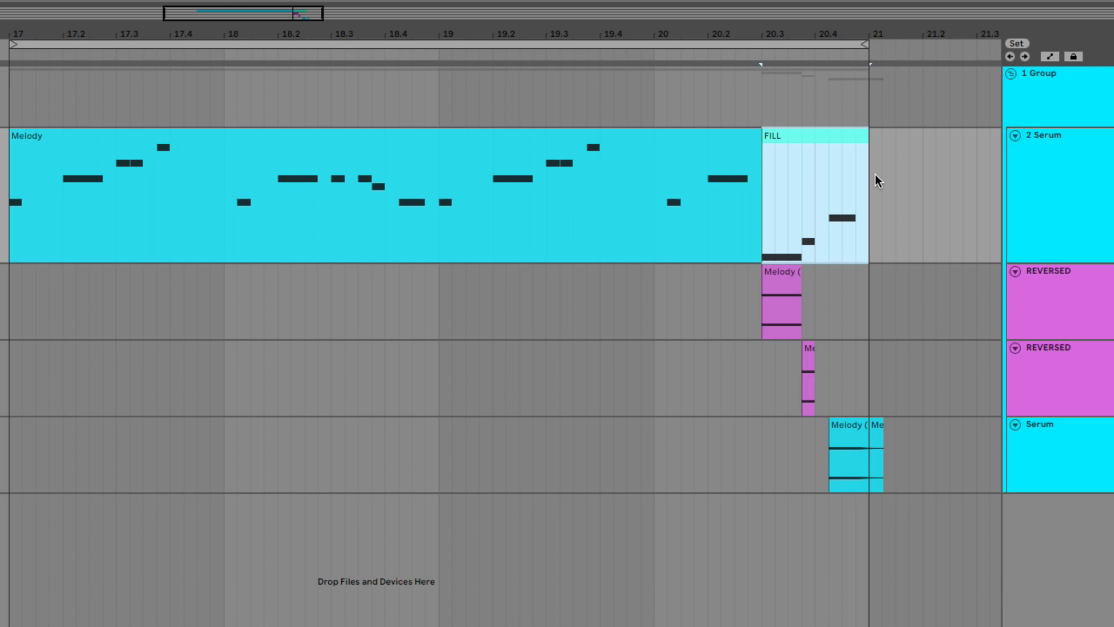
click(873, 200)
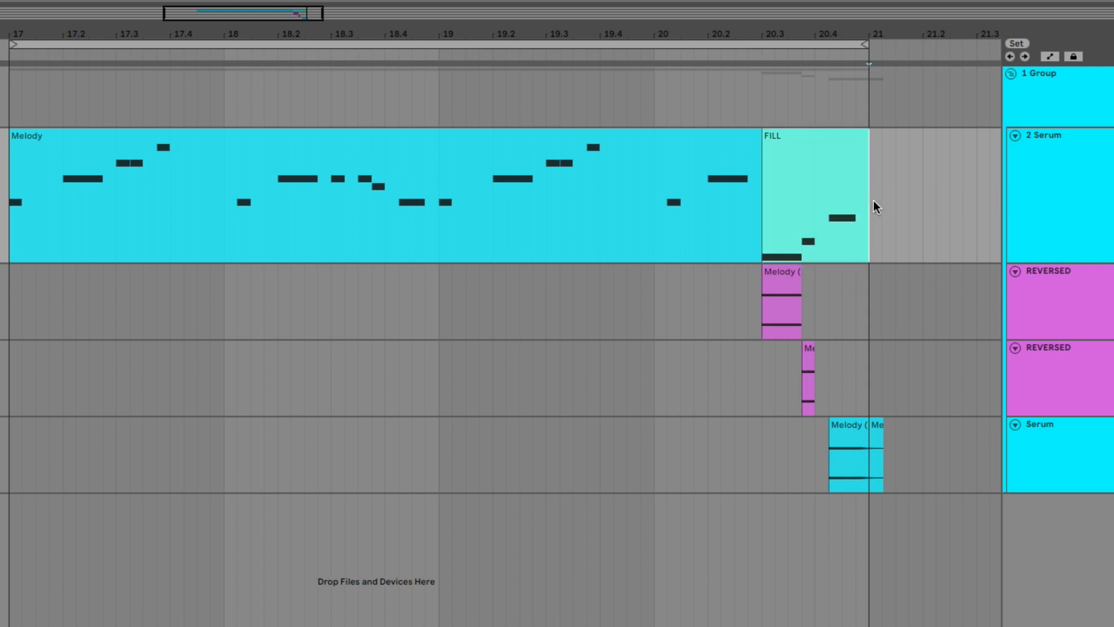
drag(801, 254, 758, 253)
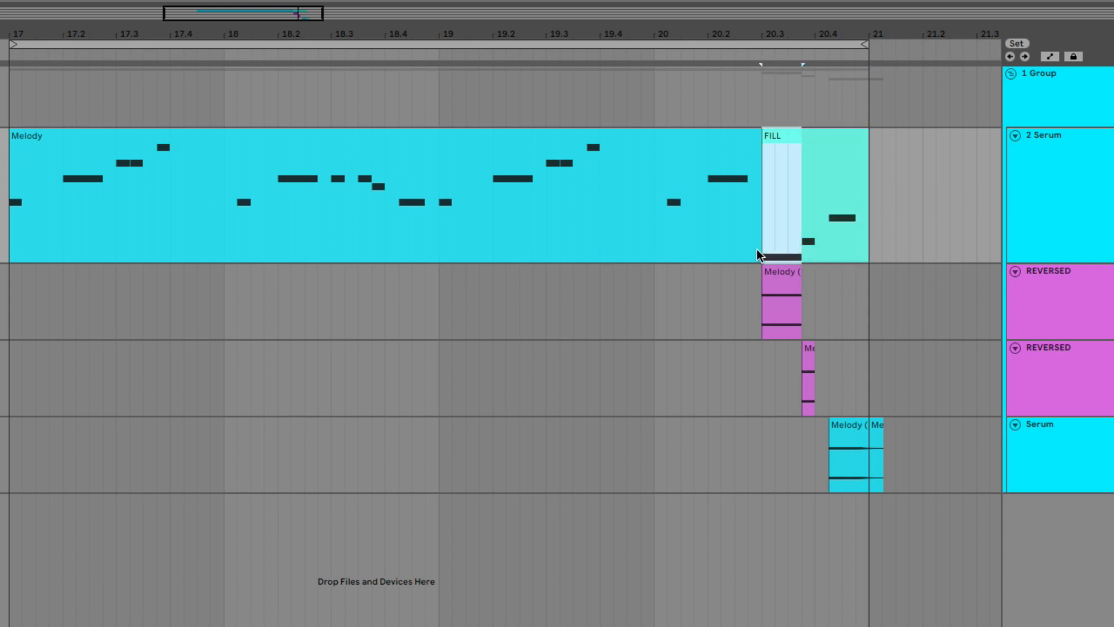
click(794, 297)
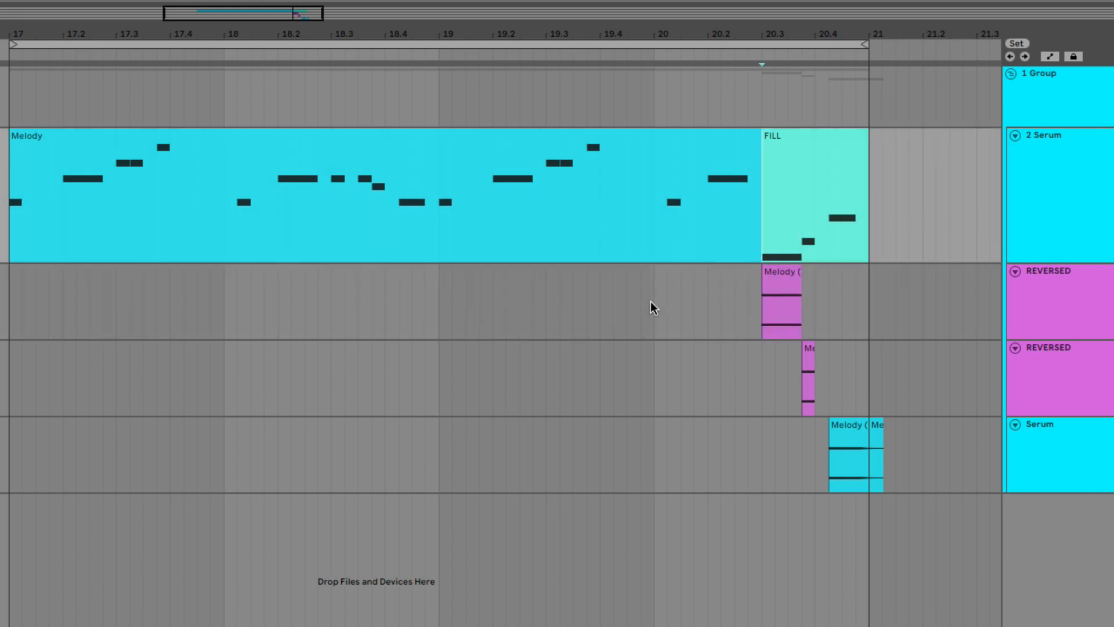
click(655, 299)
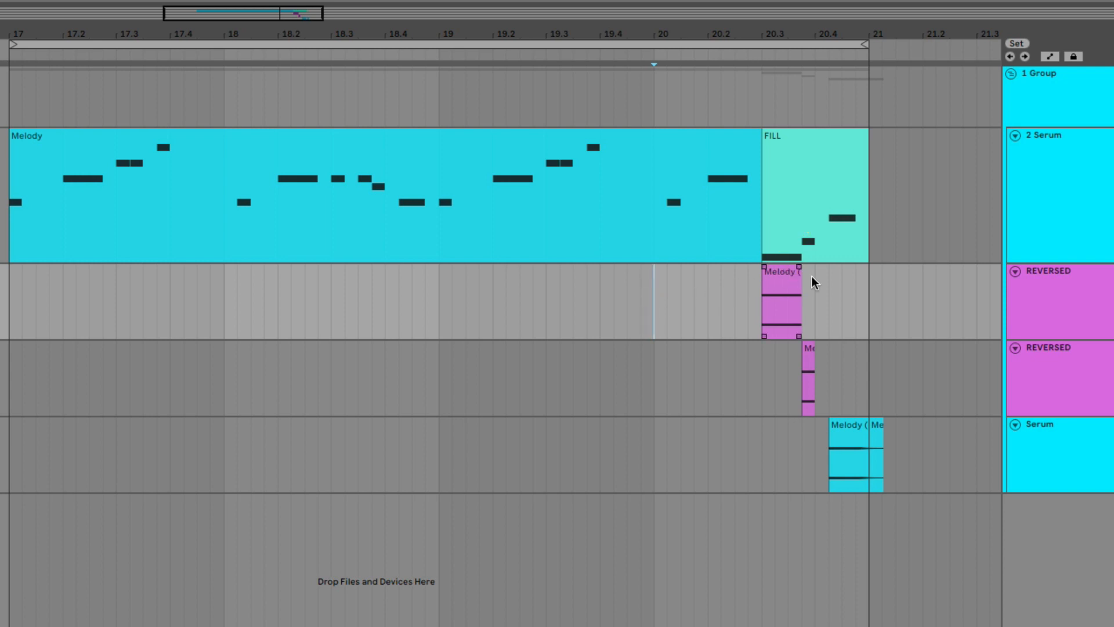
Open the Serum instrument on the 2 Serum track and examine its whole effects chain from Hyper to EQ
click(1045, 222)
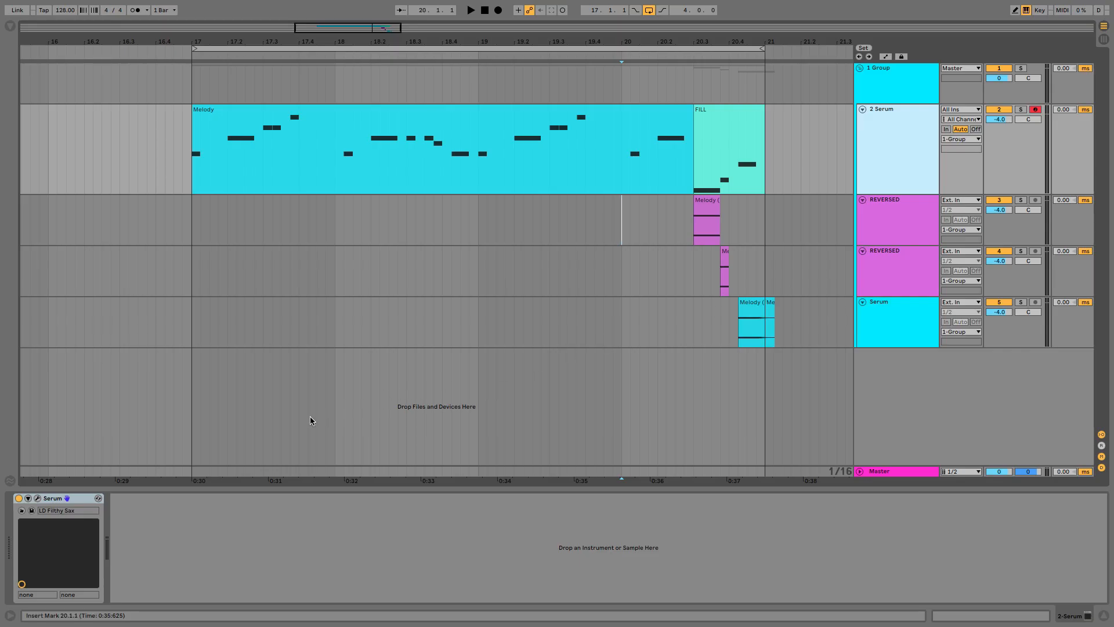
click(38, 499)
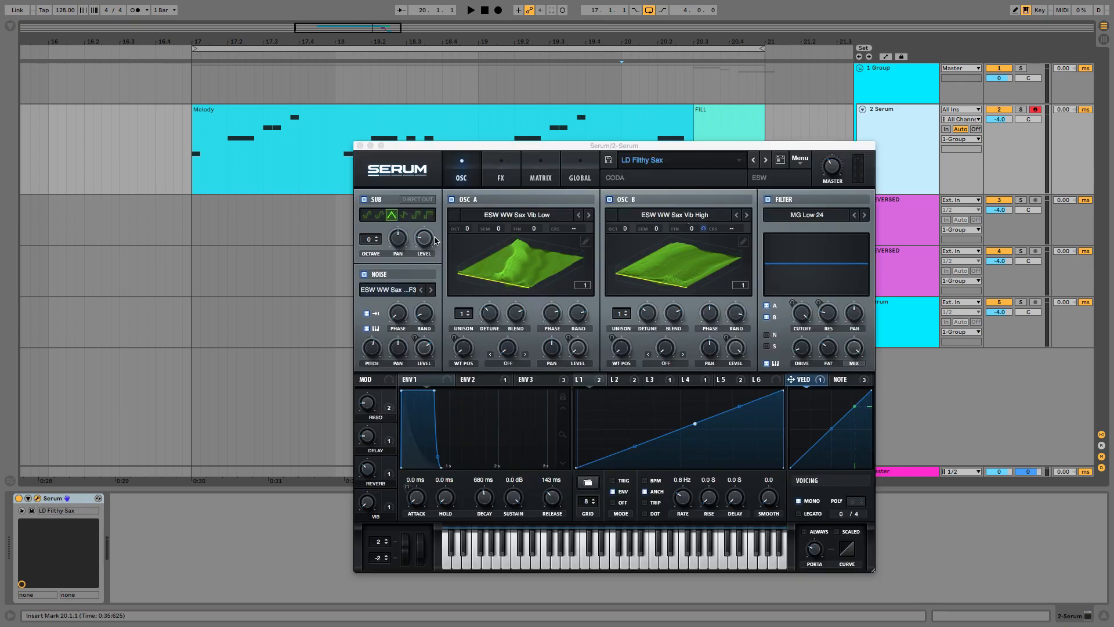
click(502, 178)
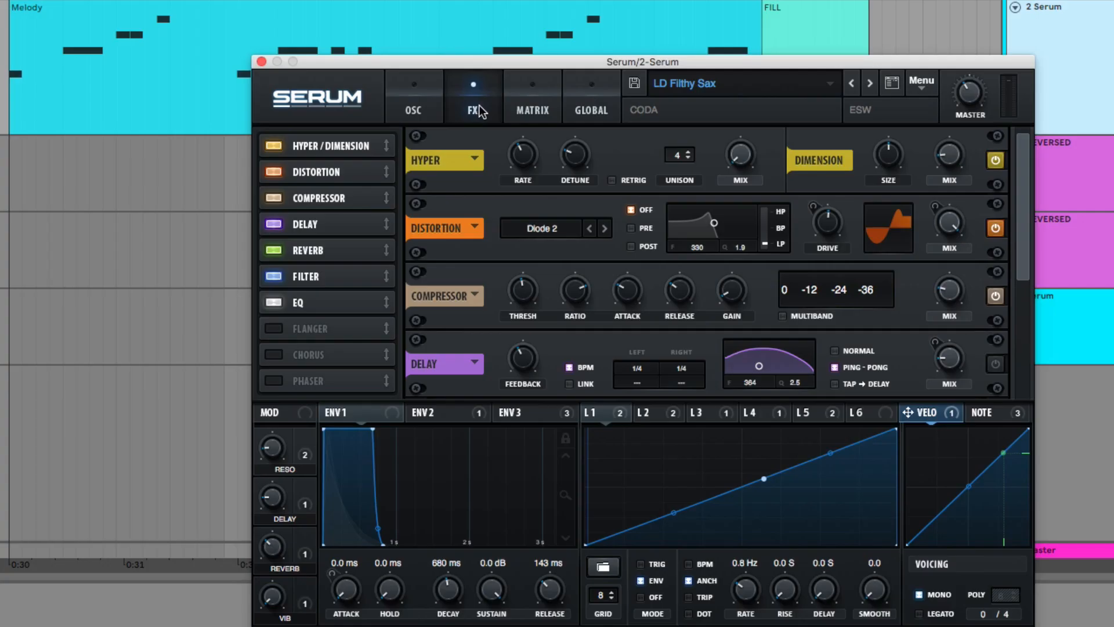
drag(1019, 249, 1015, 329)
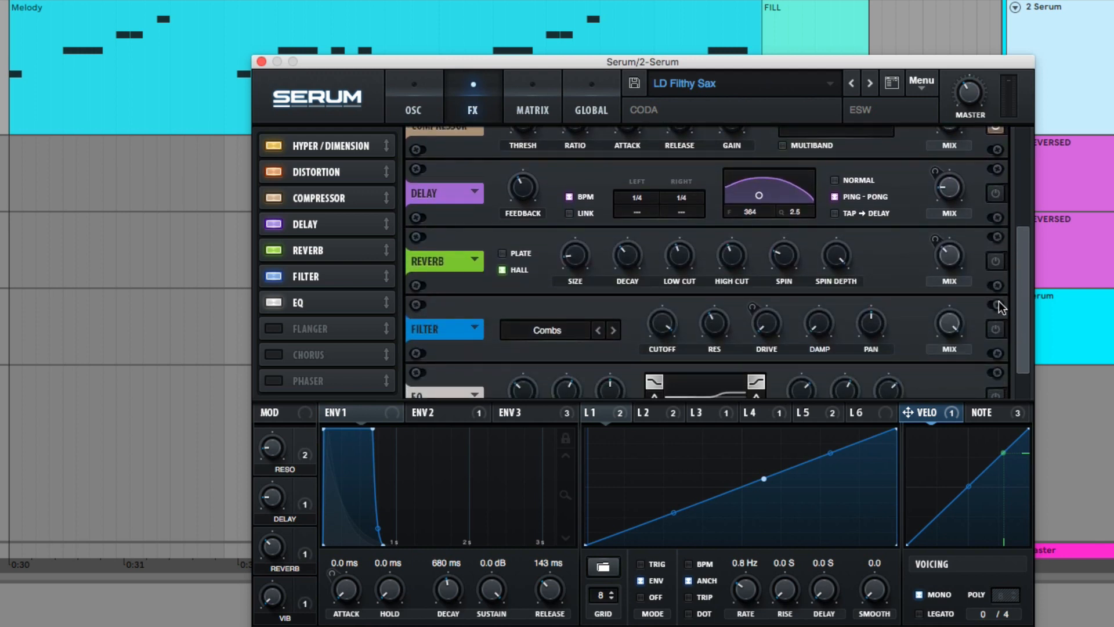
drag(1016, 317, 1016, 338)
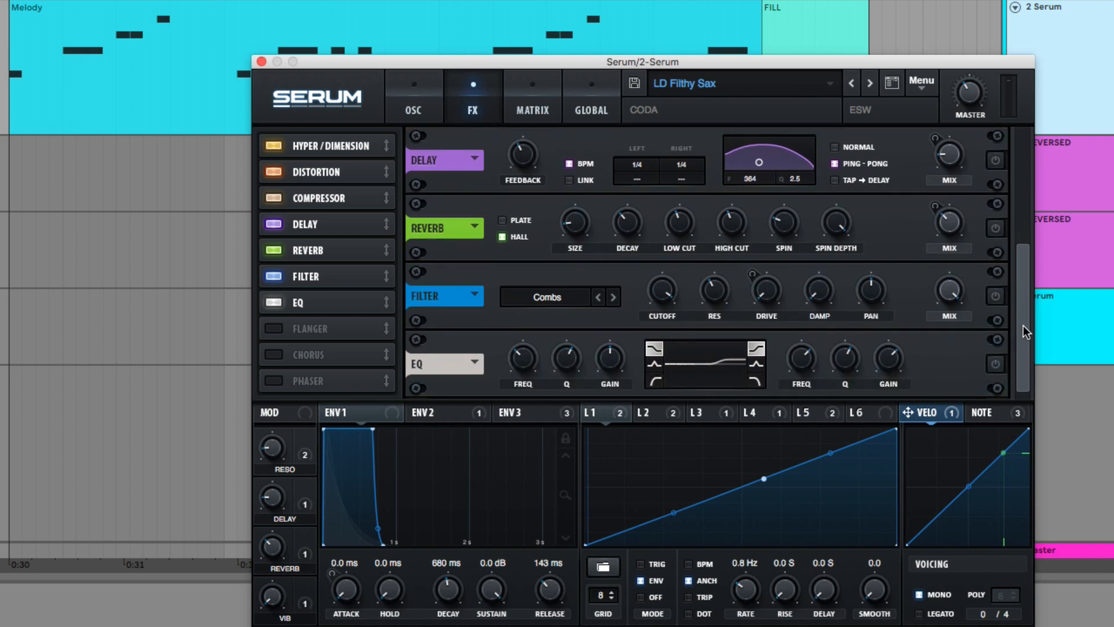
drag(1022, 324, 1026, 247)
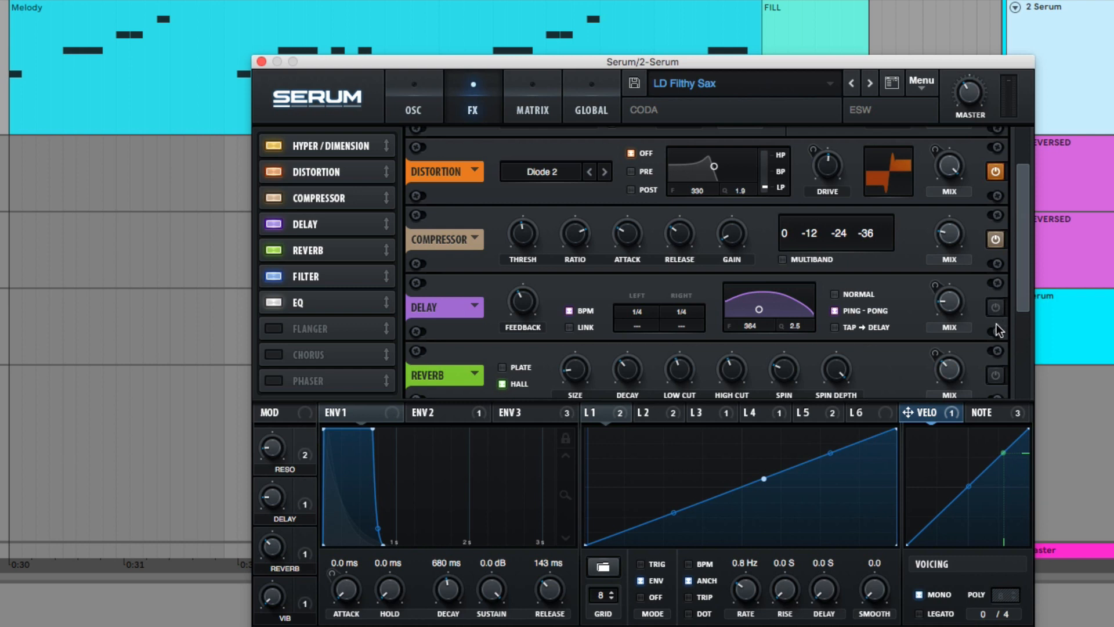
drag(1021, 292, 1022, 393)
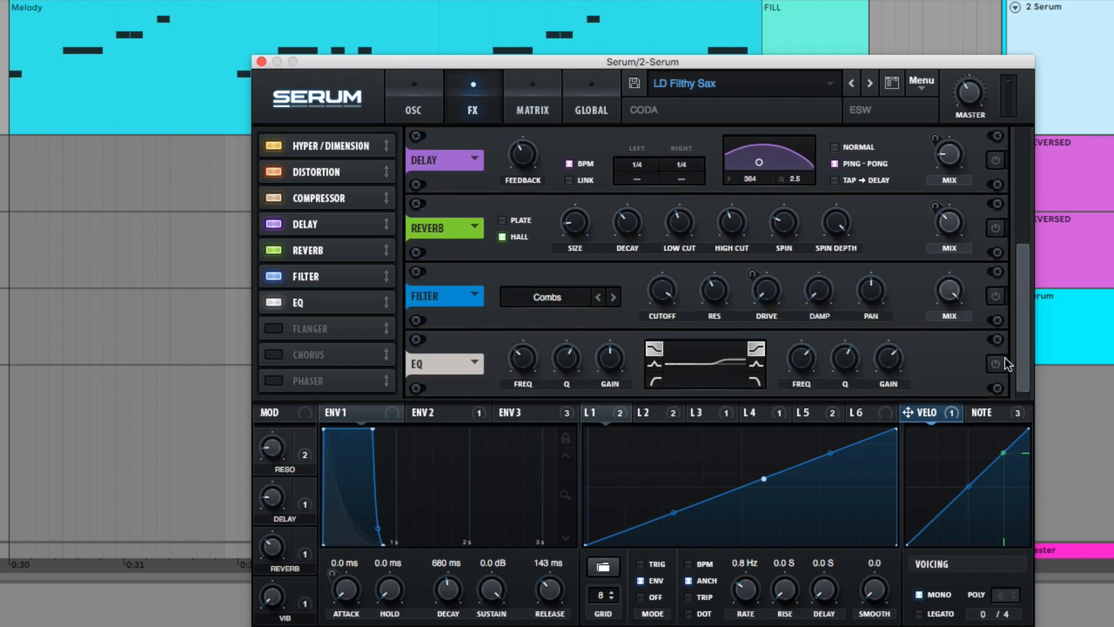
Switch Serum's EQ, filter, reverb and delay effects on and off again, and close the instrument
click(995, 296)
click(995, 228)
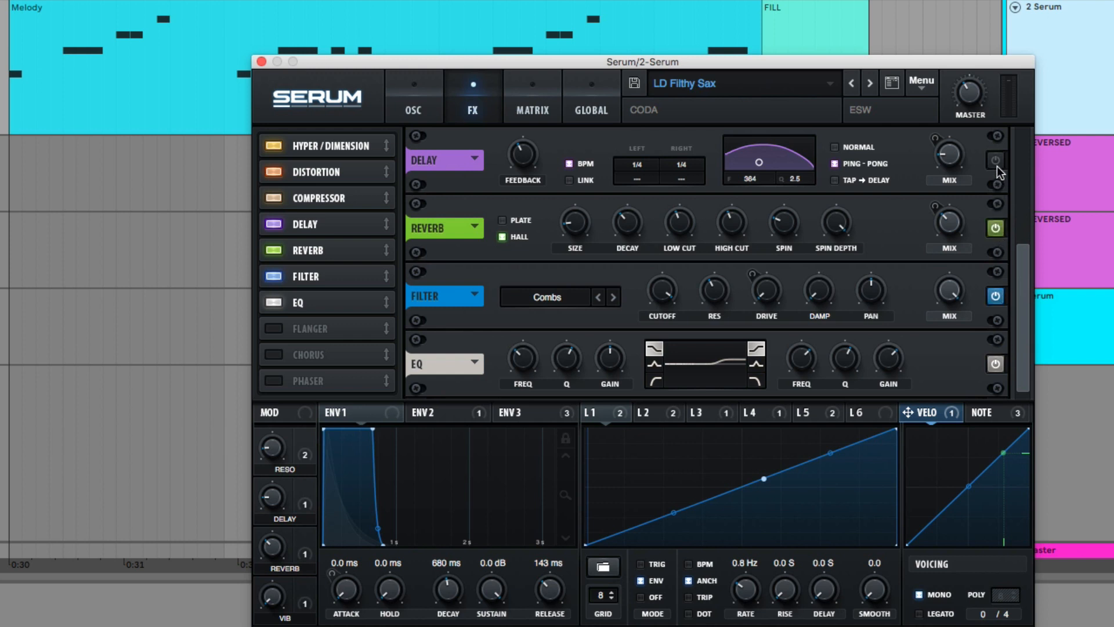
click(995, 160)
click(995, 160)
click(995, 228)
click(995, 296)
click(995, 364)
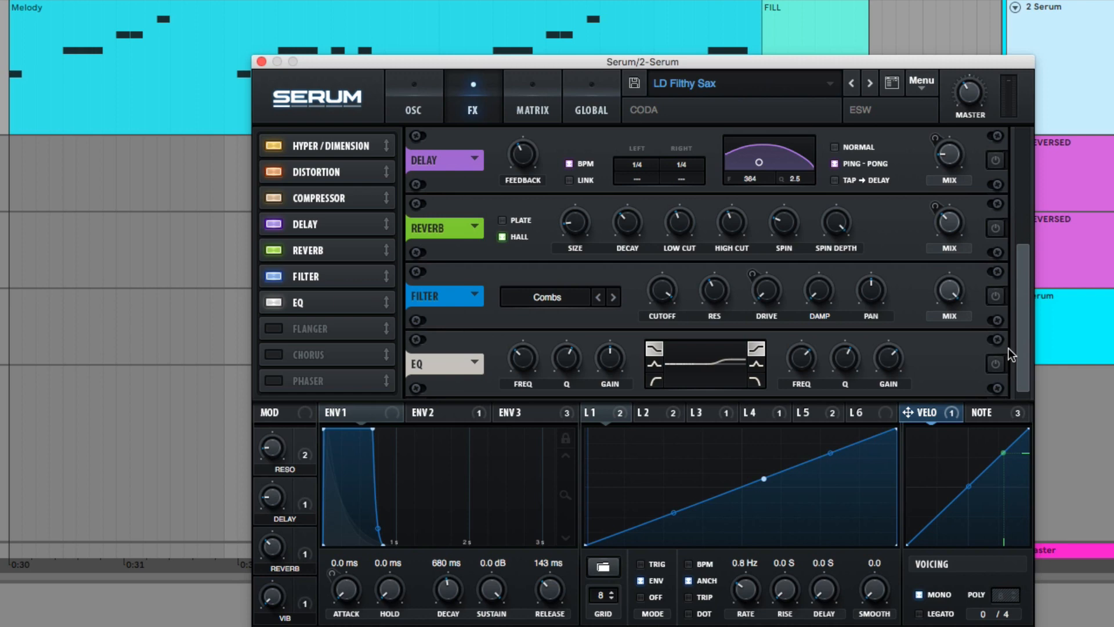
drag(1022, 346, 1022, 278)
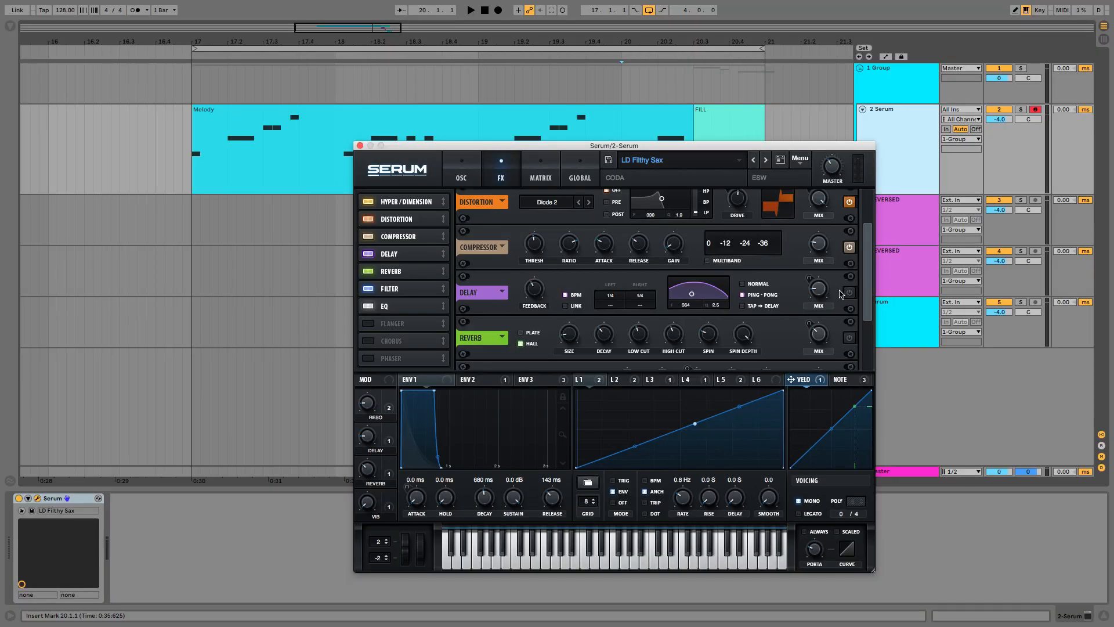
click(360, 146)
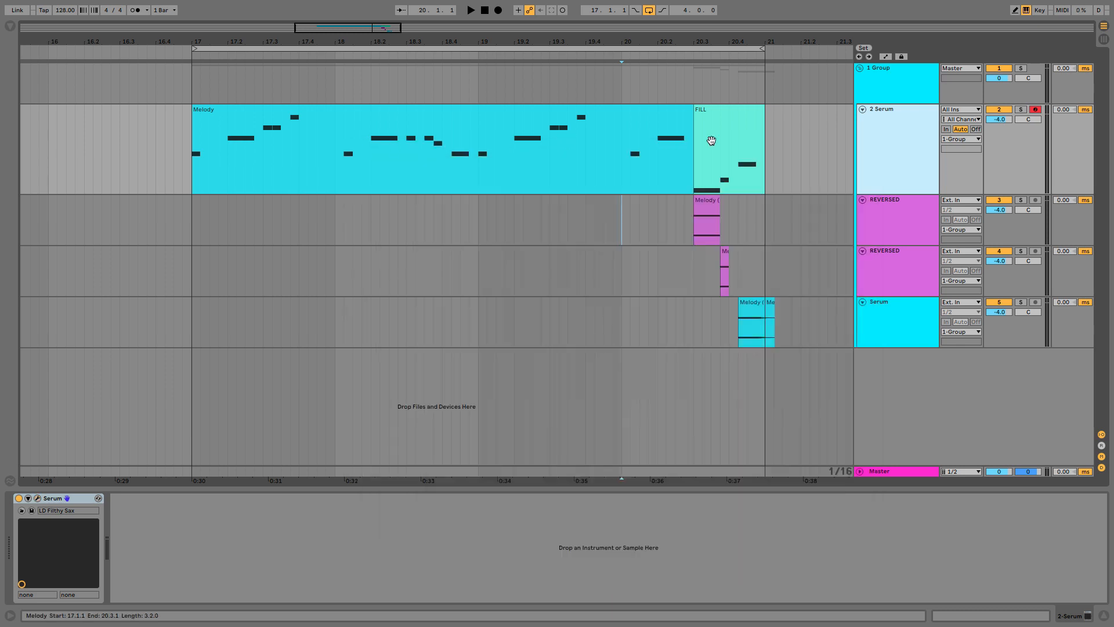
Open SerumFX on the group track and load the LD Filthy Sax preset from Echo Sound Works Coda V.1
click(884, 88)
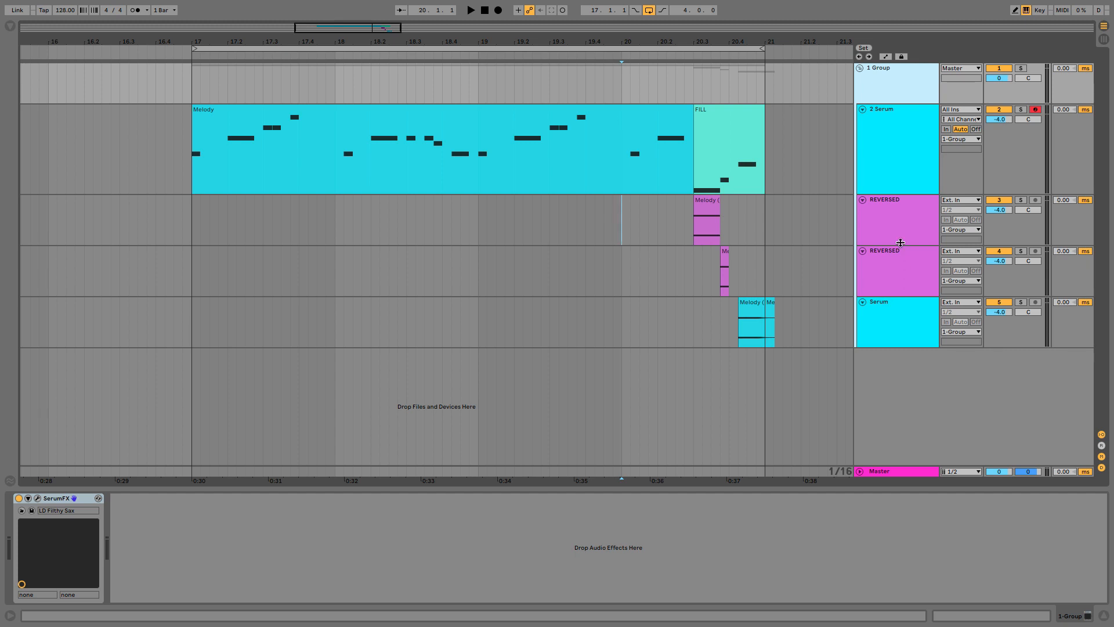
click(41, 497)
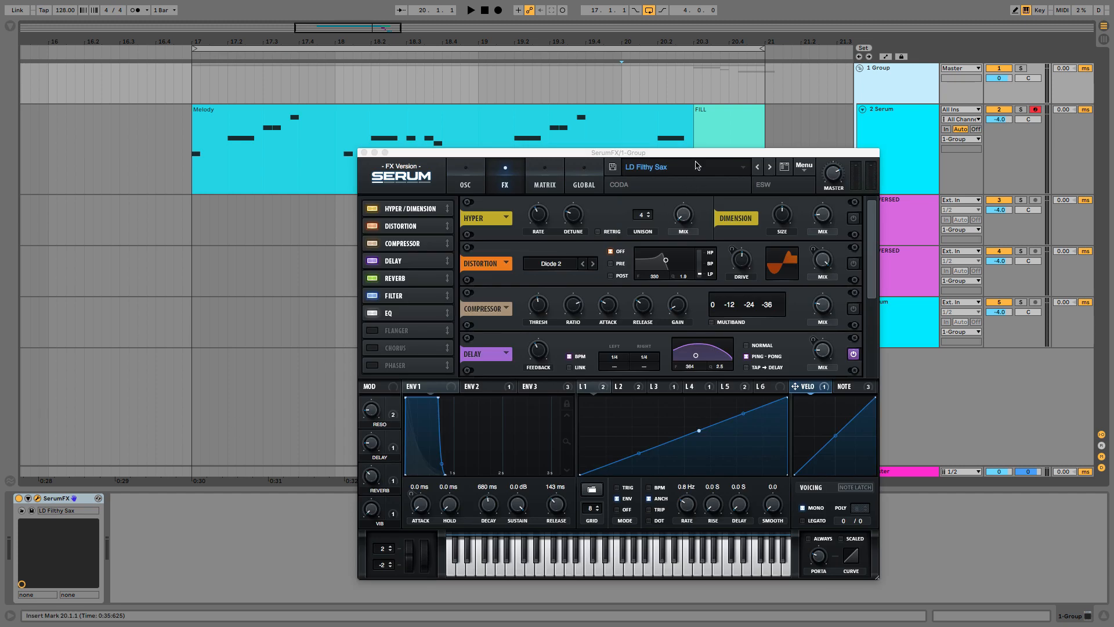
click(695, 168)
mouse_move(706, 274)
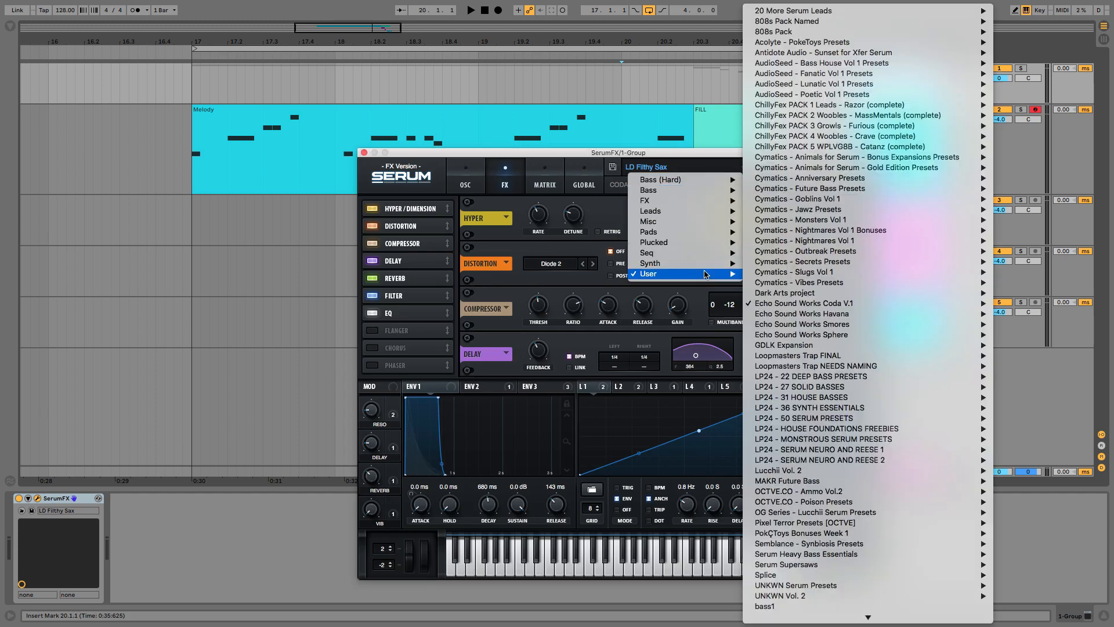
mouse_move(786, 302)
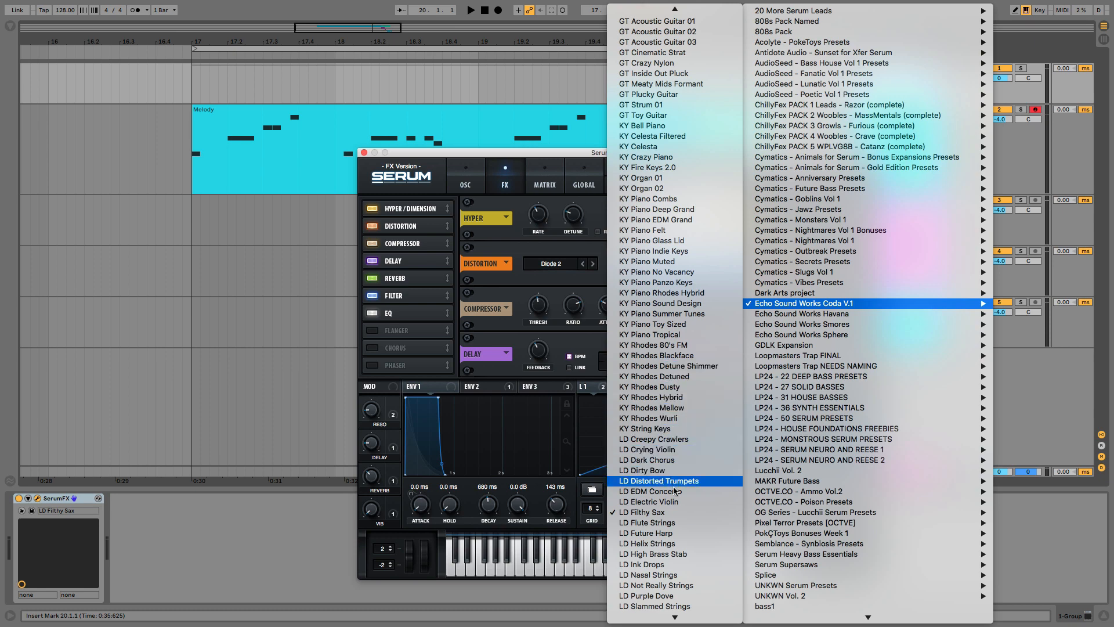
click(681, 513)
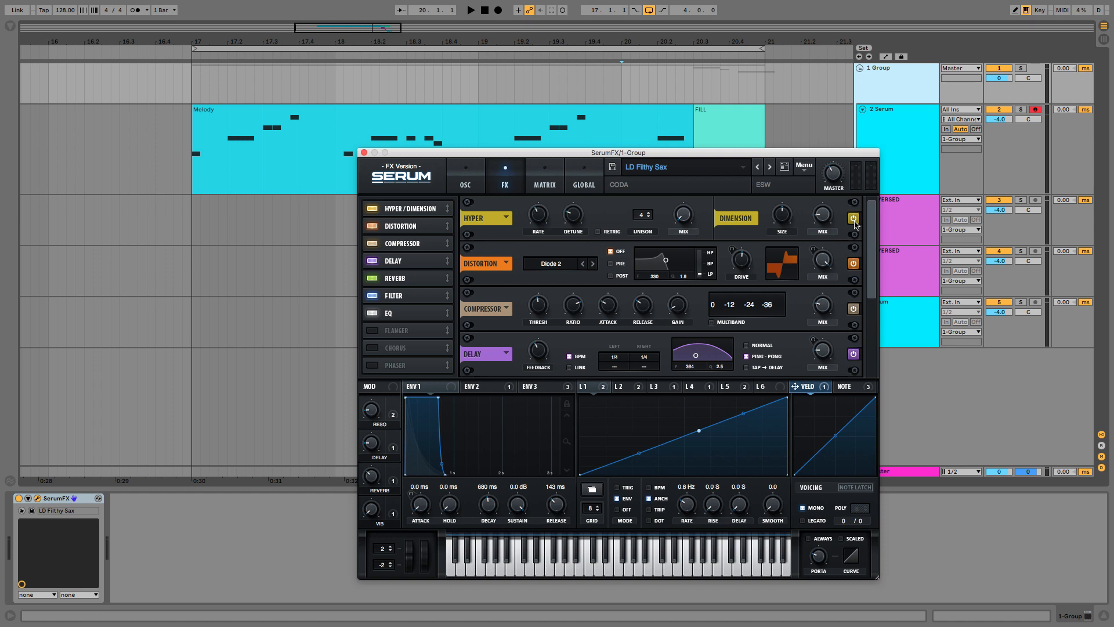
Switch off Hyper/Dimension, Distortion and Compressor in SerumFX, compare its effects with the Serum instrument's, and hide the plug-in windows
click(853, 218)
click(853, 263)
click(853, 308)
drag(870, 285, 870, 358)
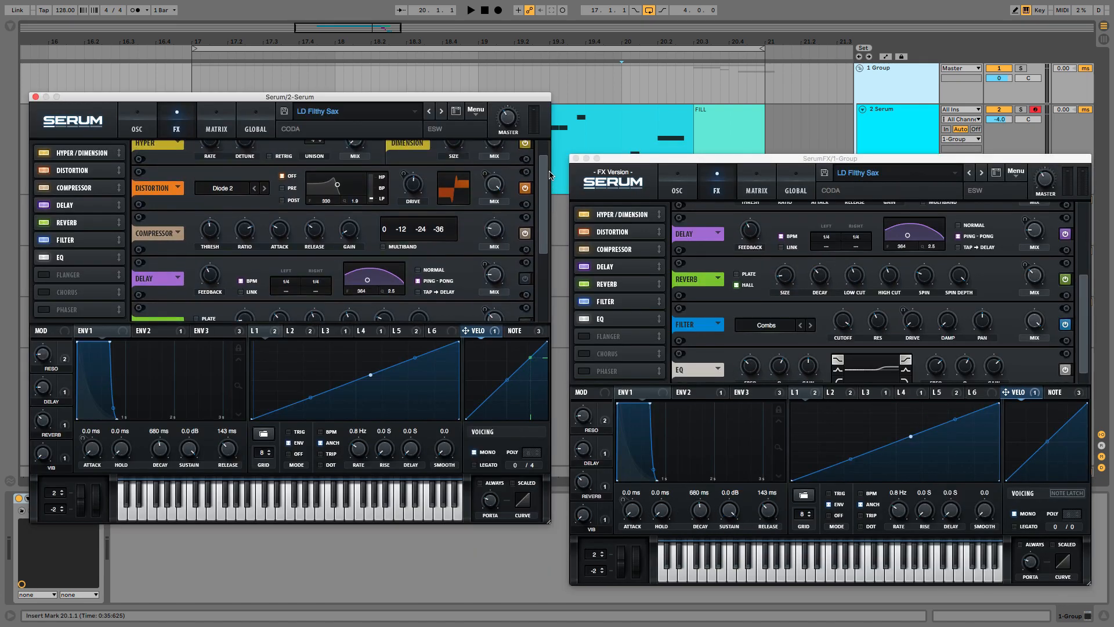
drag(549, 172, 550, 171)
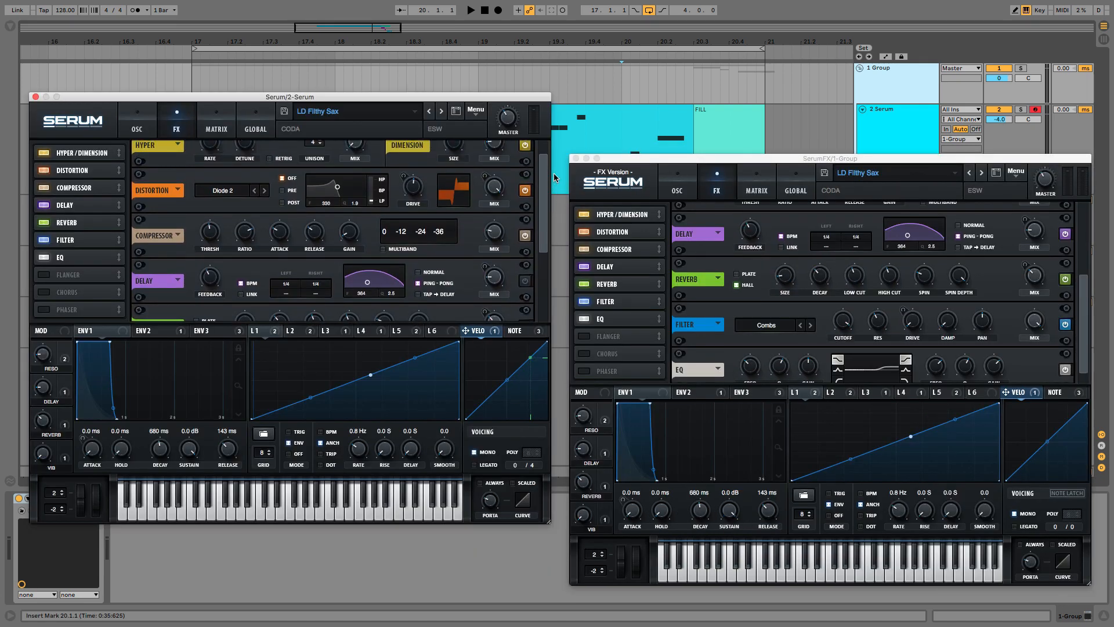
key(super+alt+p)
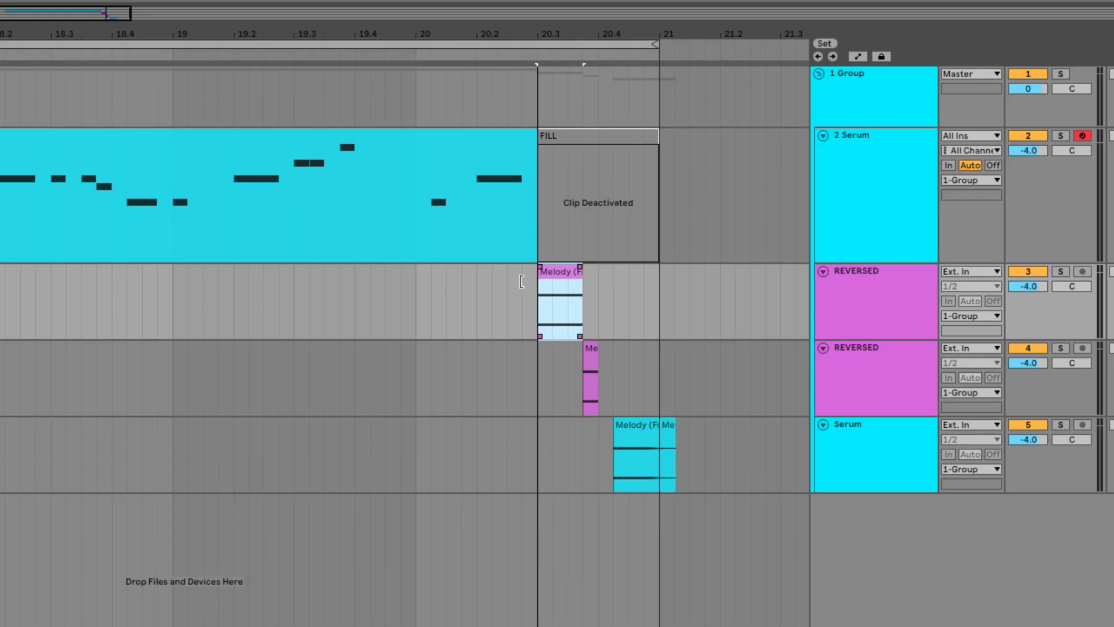
Extend the first REVERSED clip's start back to about 20.2.2 and the second's to just before 20.3, and solo the first REVERSED track
drag(521, 282, 473, 282)
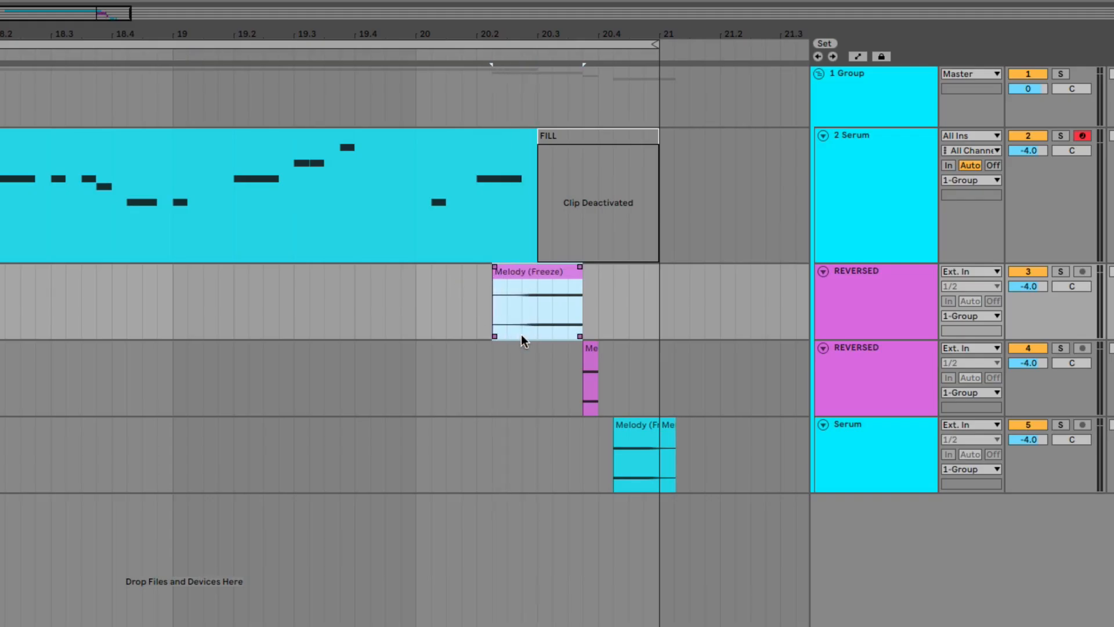
click(587, 355)
drag(587, 355, 496, 361)
click(1061, 272)
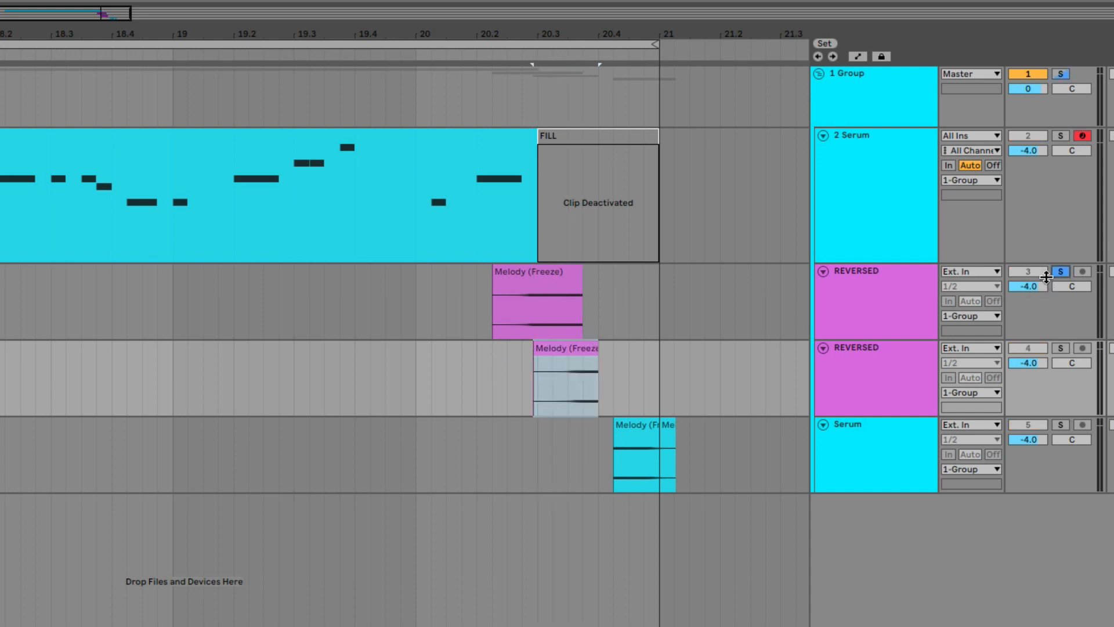
Play the soloed first REVERSED clip from its start at 20.2.2, and again from just before it at 20.2
click(491, 306)
click(491, 307)
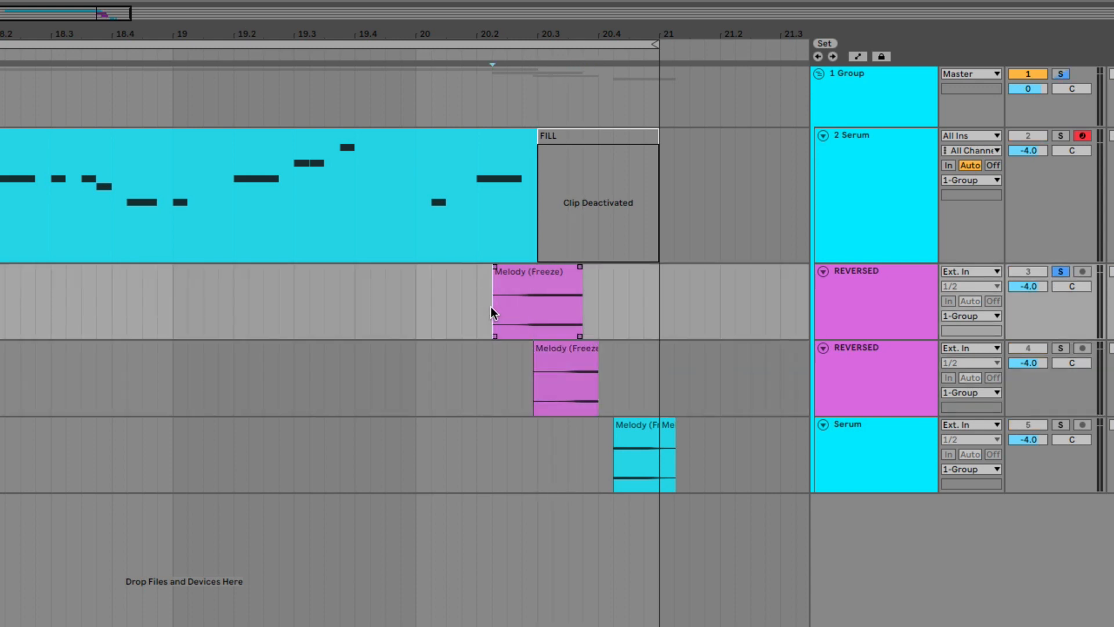
key(space)
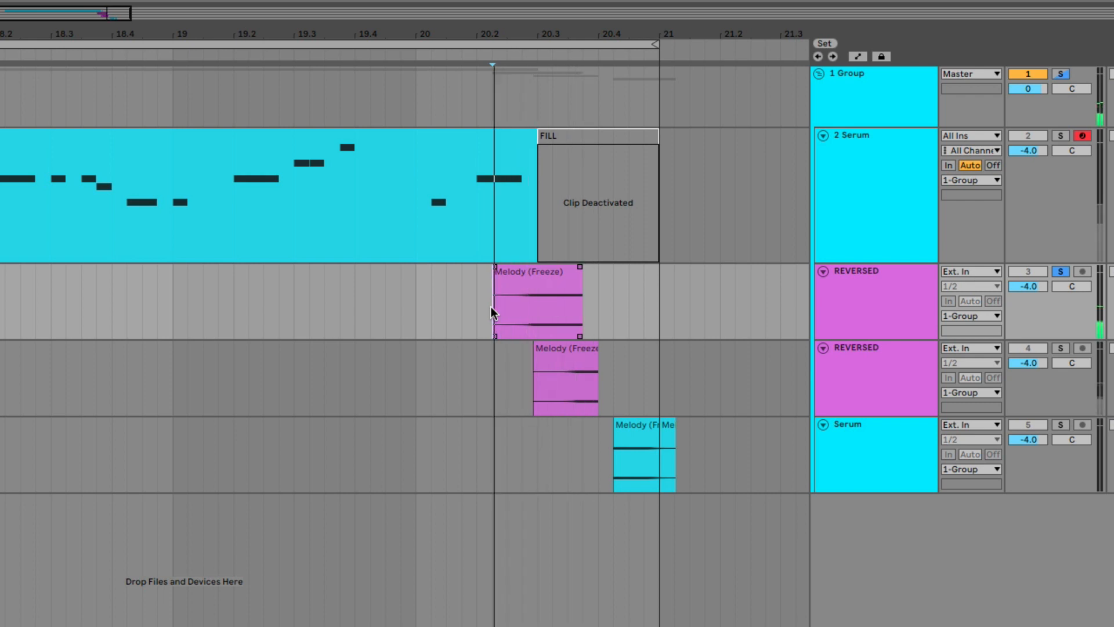
key(space)
drag(491, 307, 533, 319)
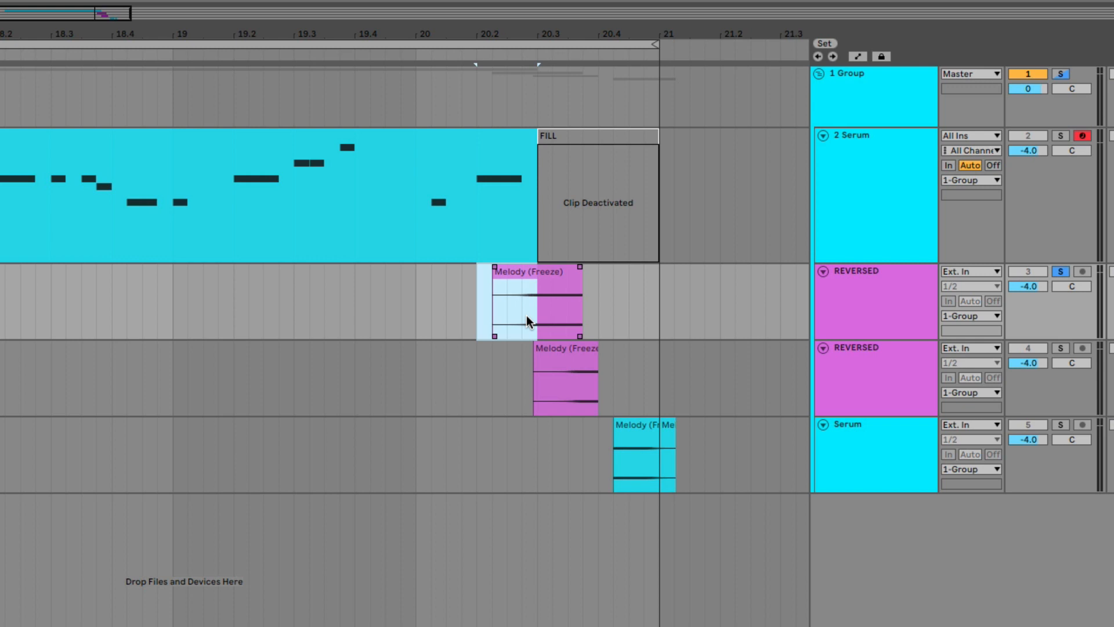
key(space)
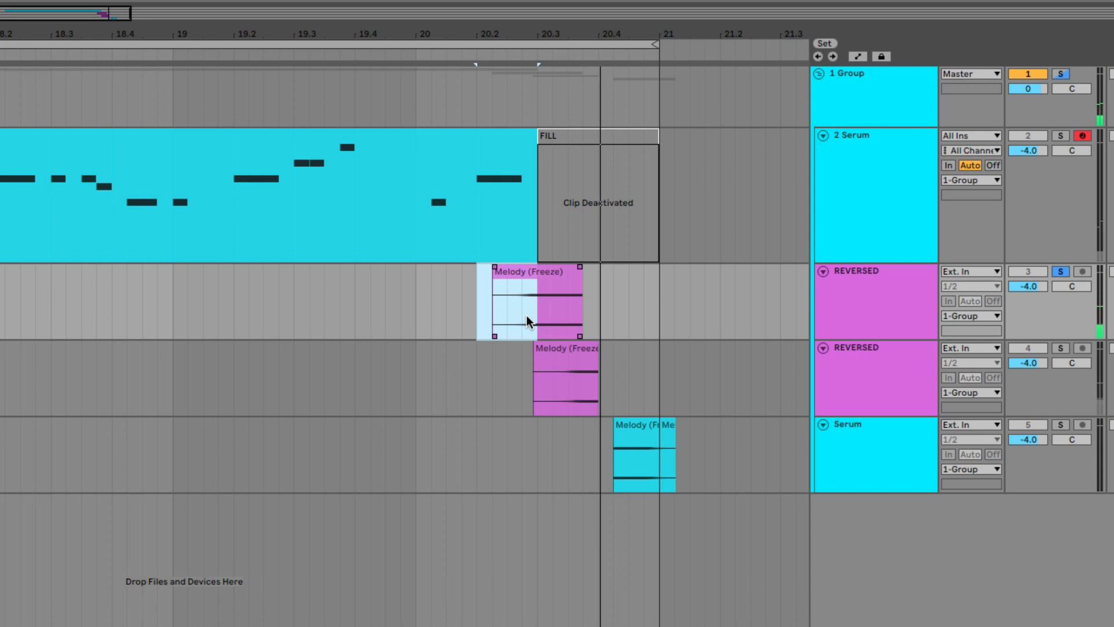
Trim the start of the second REVERSED clip to 20.3.4 and the first's to 20.3, with soloing turned off
key(Delete)
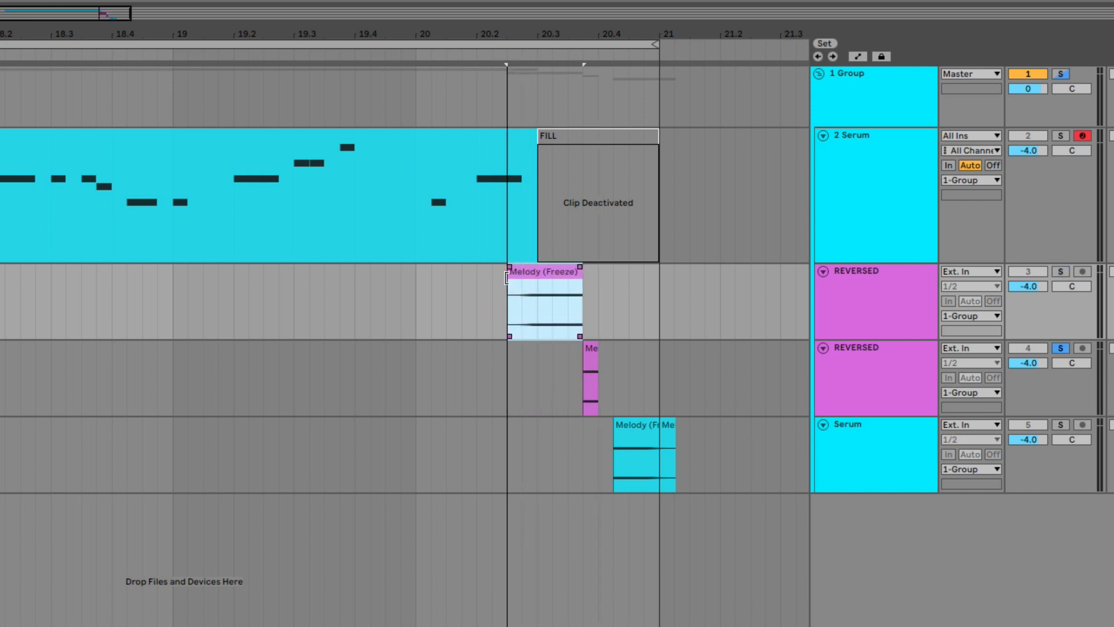
drag(507, 278, 497, 278)
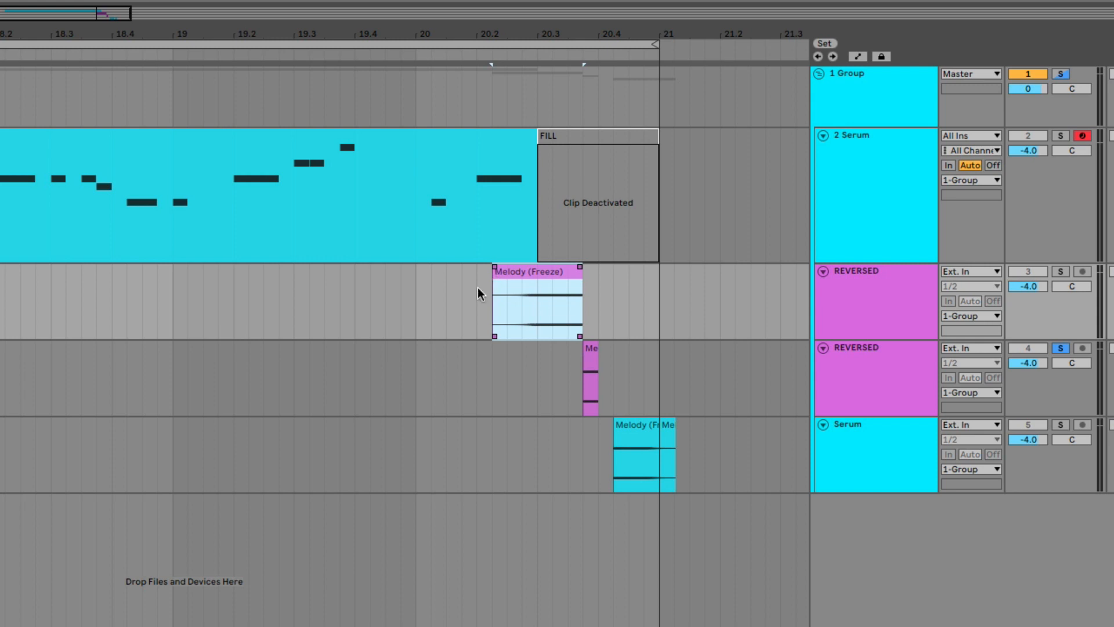
drag(478, 293, 464, 296)
key(Delete)
Temporarily reactivate the FILL clip to compare its notes with the frozen audio clips, and play the fill from 20.3 with it deactivated
click(609, 447)
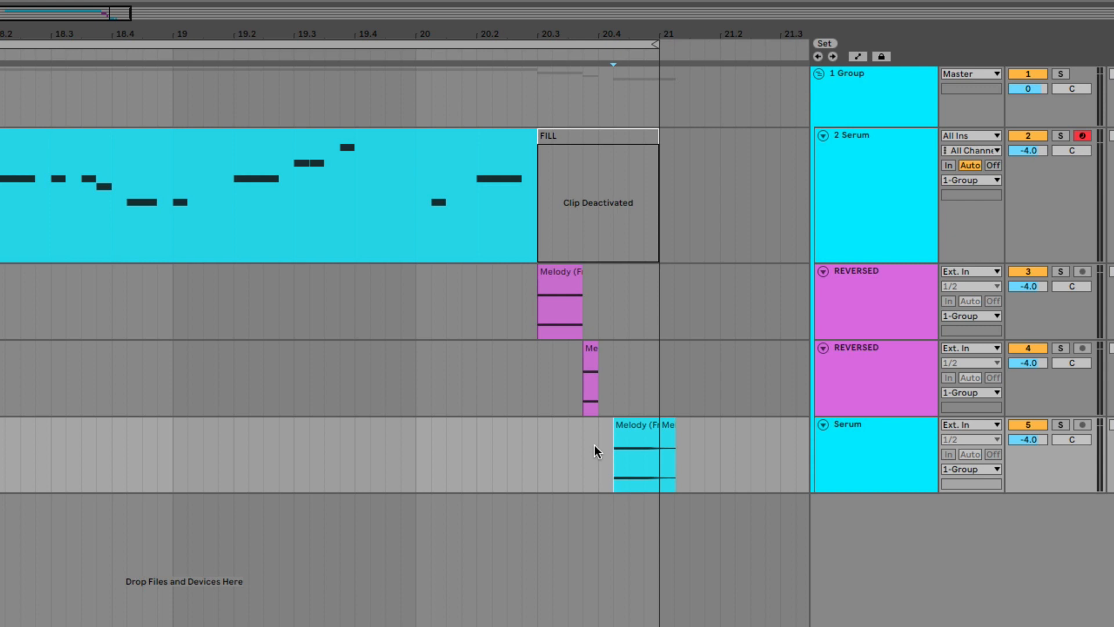
click(582, 138)
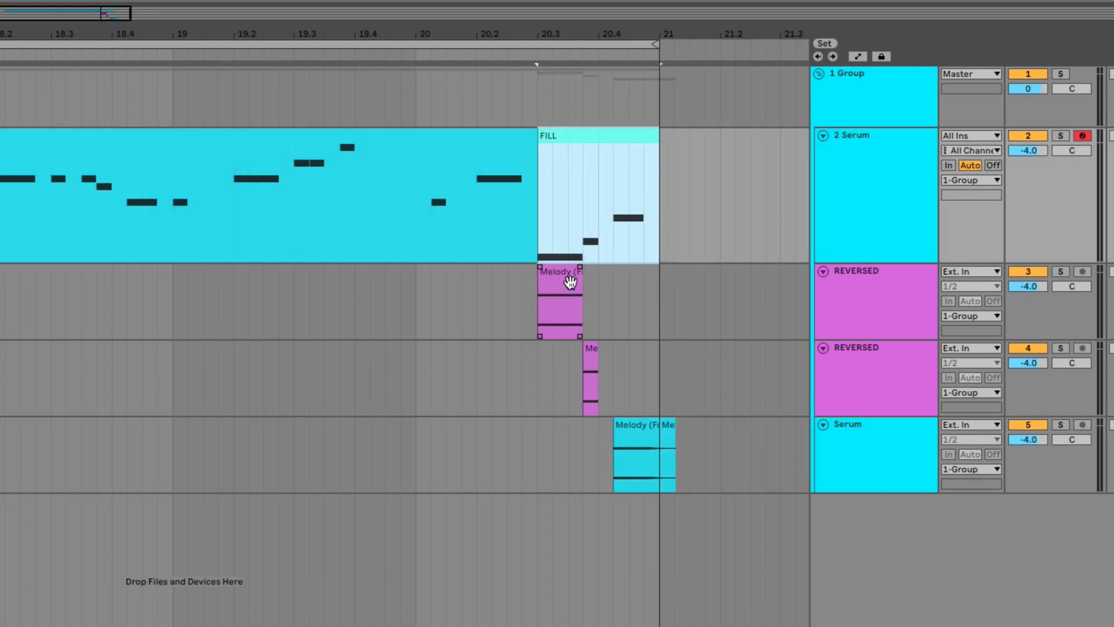
click(614, 444)
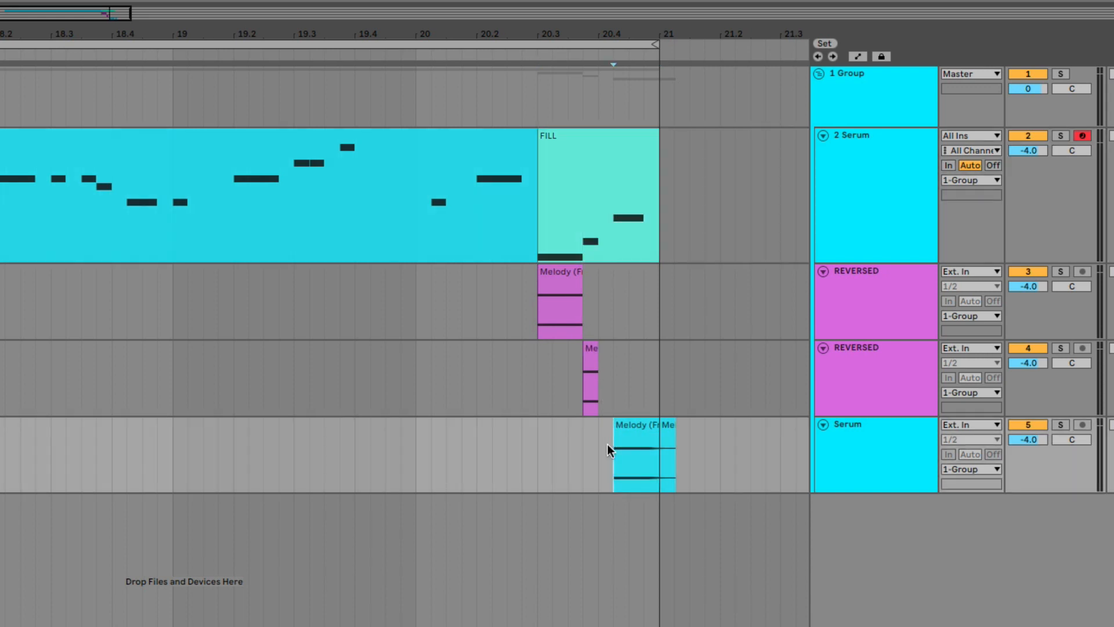
click(573, 228)
key(0)
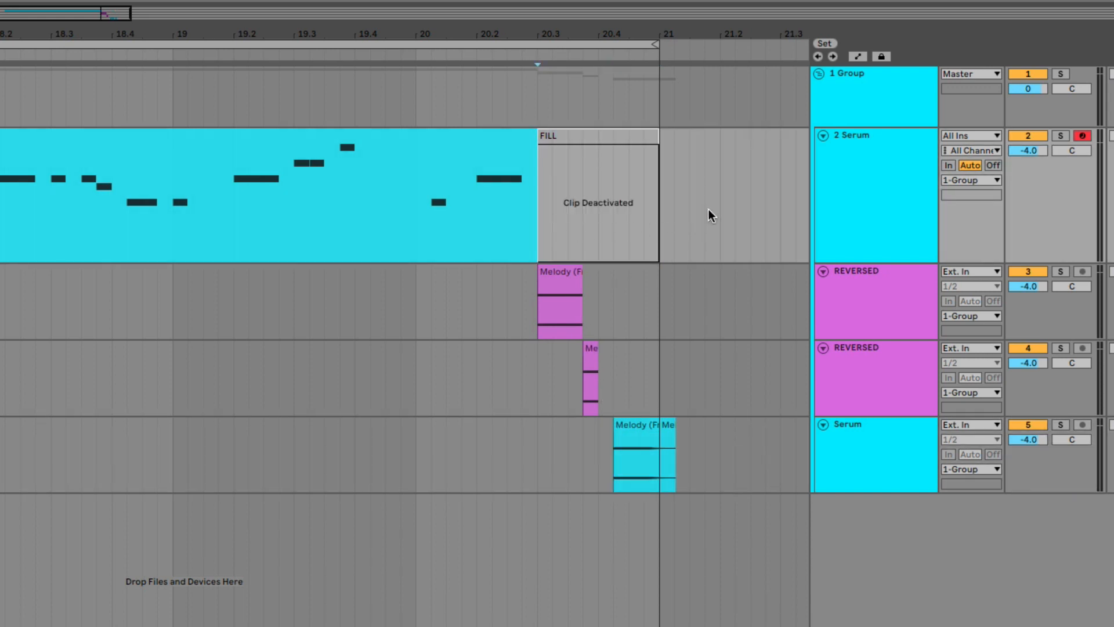
key(space)
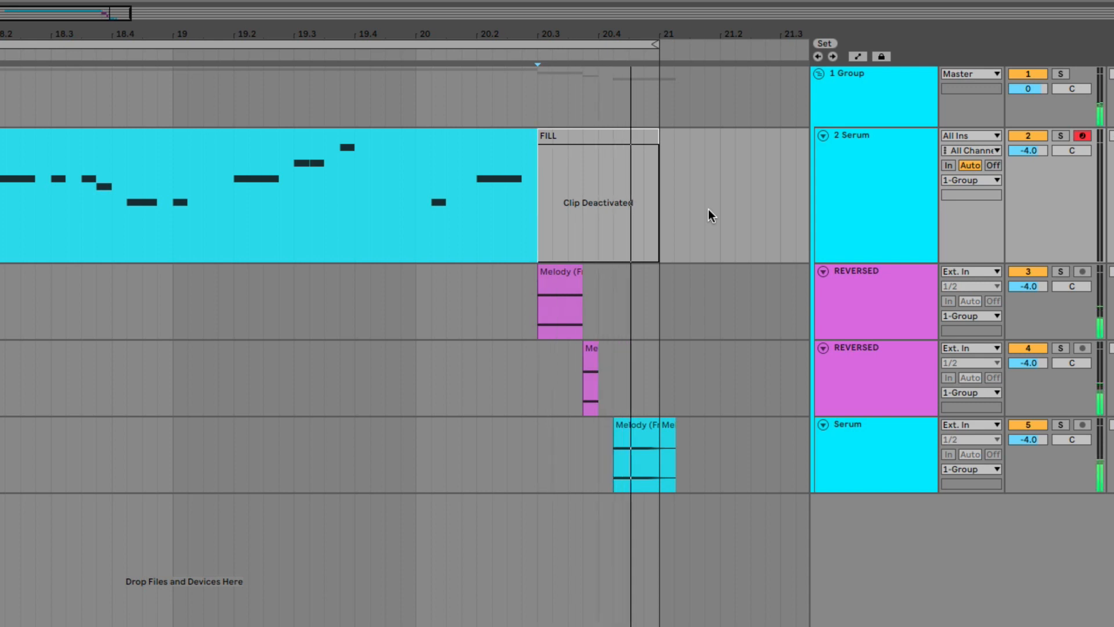